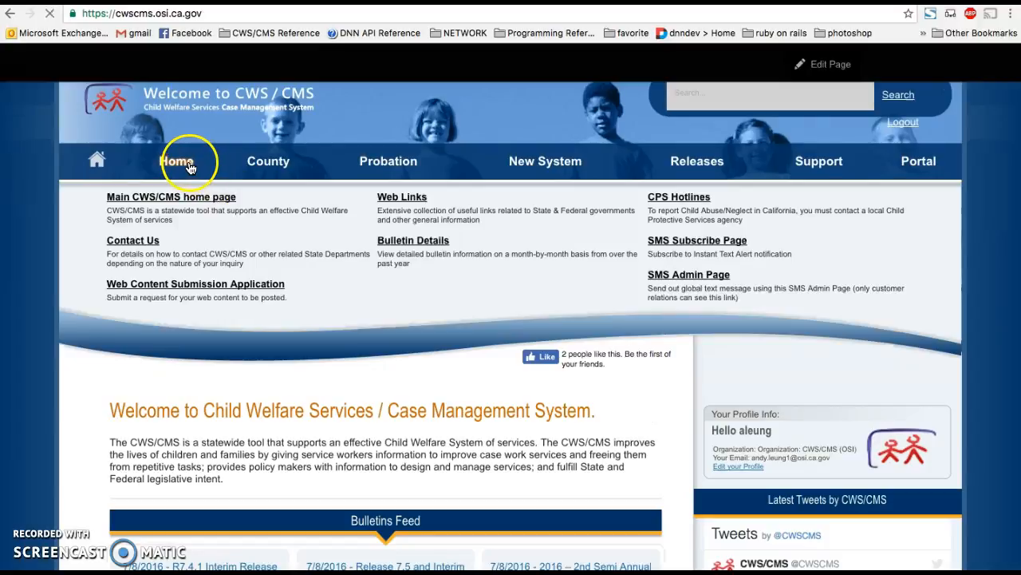
# - Open the Web Content Submission Application and start a new ticket
pyautogui.click(184, 291)
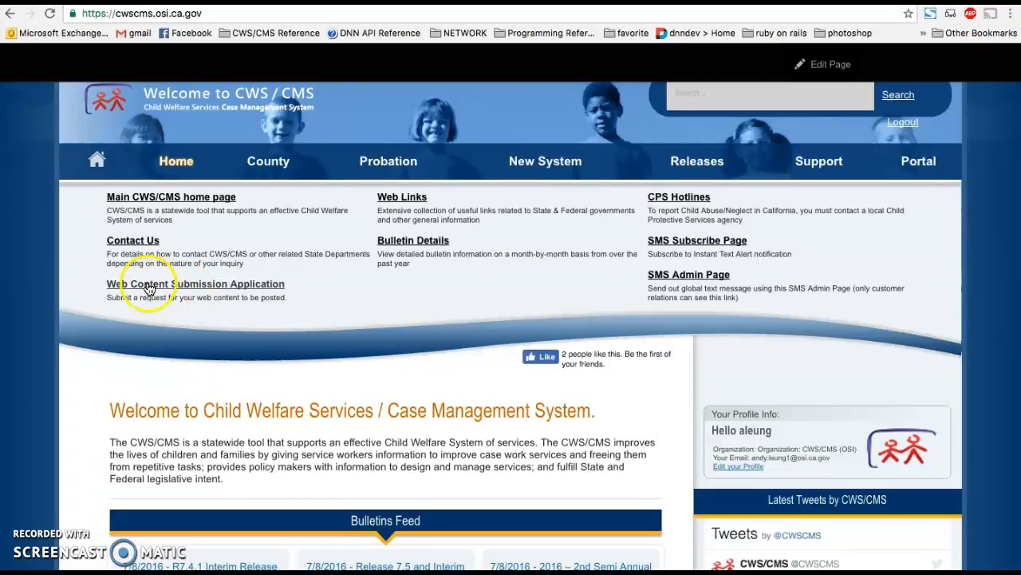
pyautogui.click(205, 286)
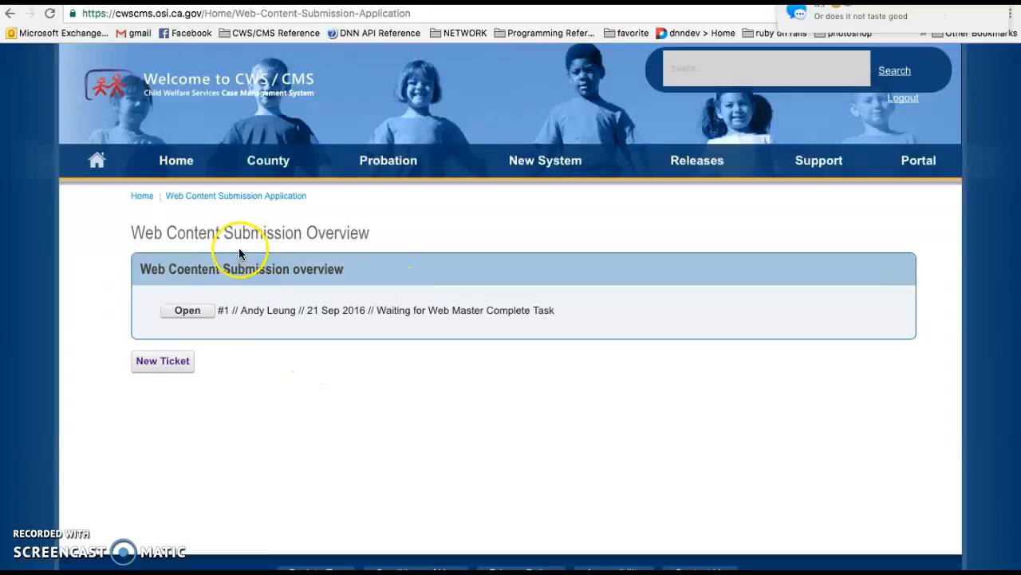
pyautogui.moveTo(558, 164)
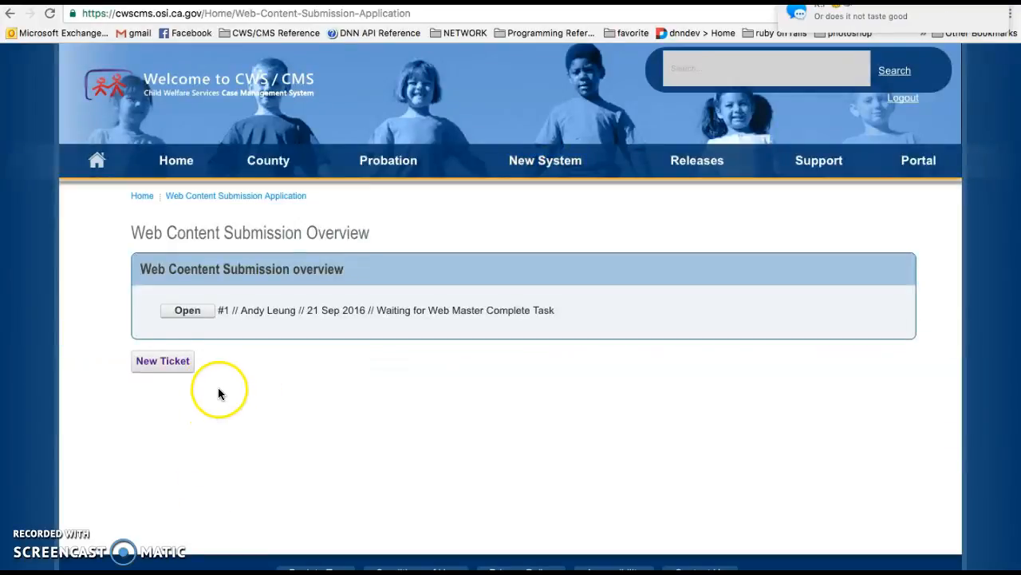
pyautogui.click(171, 364)
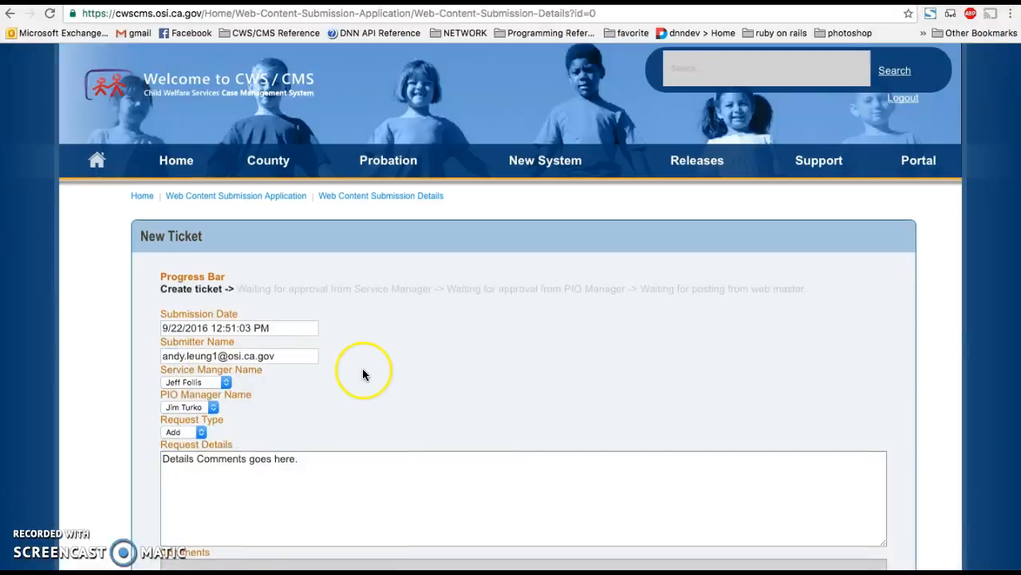
# - Set the ticket's service manager to the submitter's own name, with the listed PIO manager and the Add request type
pyautogui.scroll(-5, 363, 372)
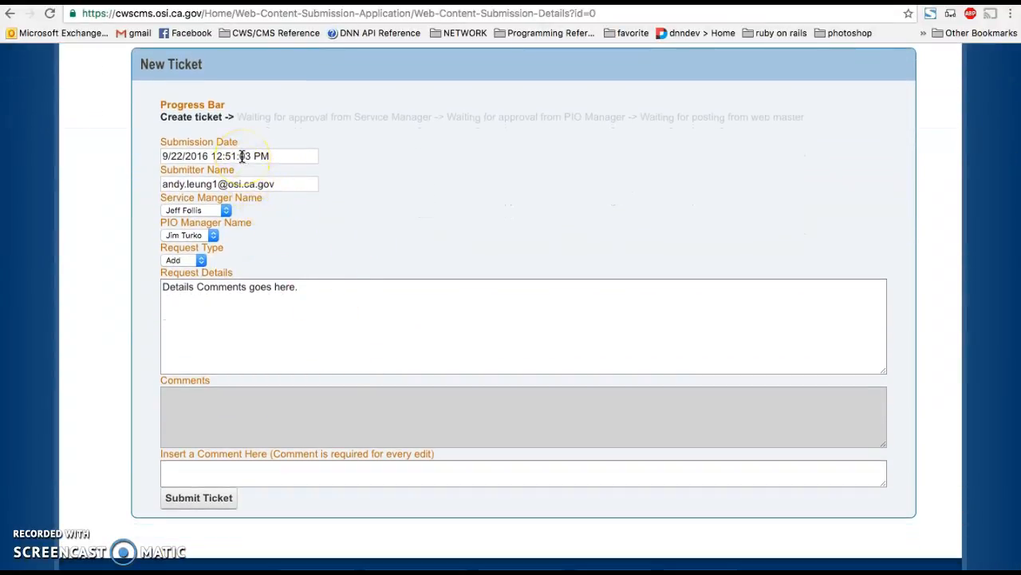
pyautogui.moveTo(285, 185); pyautogui.dragTo(146, 186)
pyautogui.click(180, 211)
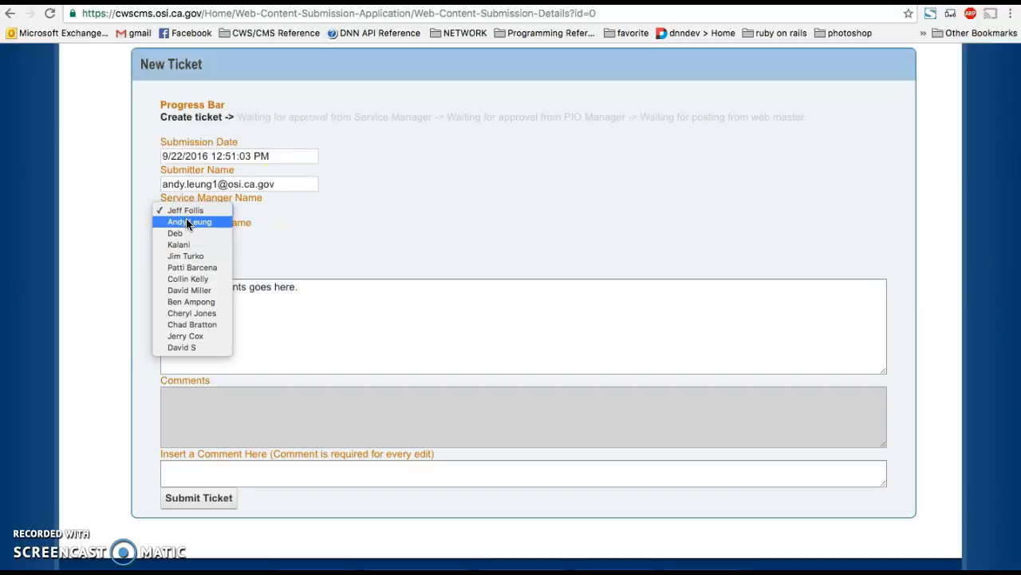
pyautogui.click(188, 222)
pyautogui.click(308, 291)
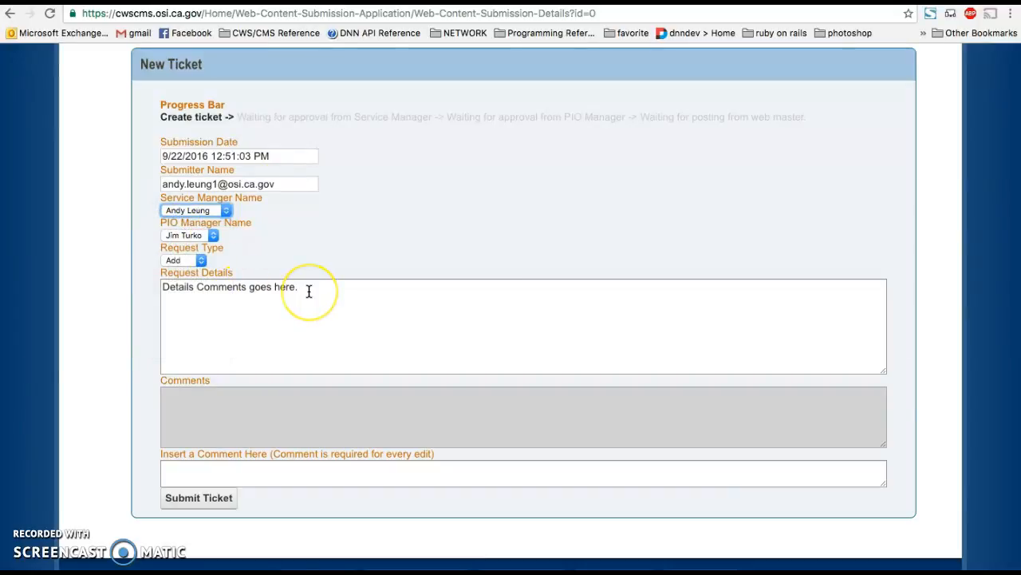
pyautogui.click(197, 235)
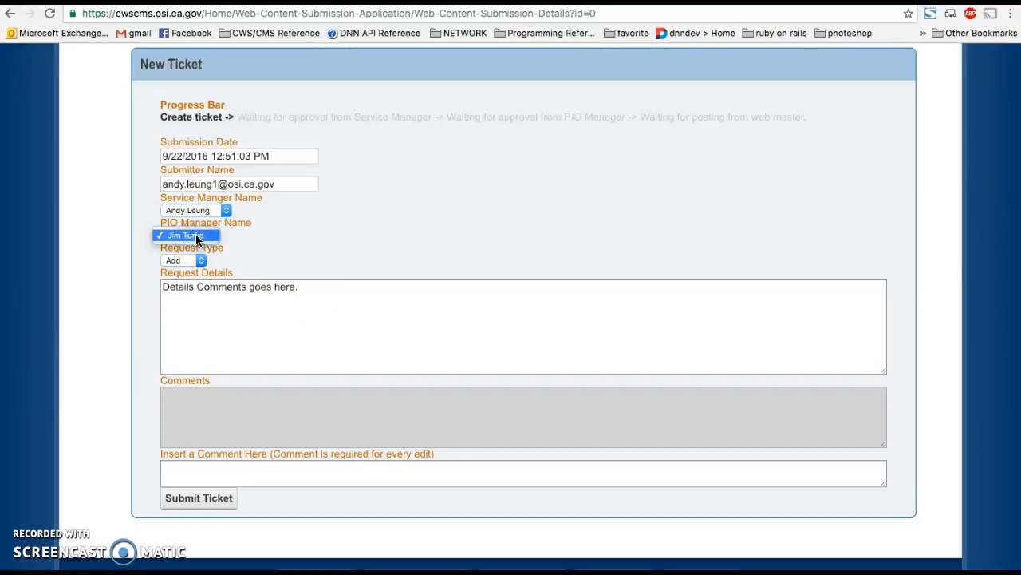
pyautogui.click(272, 237)
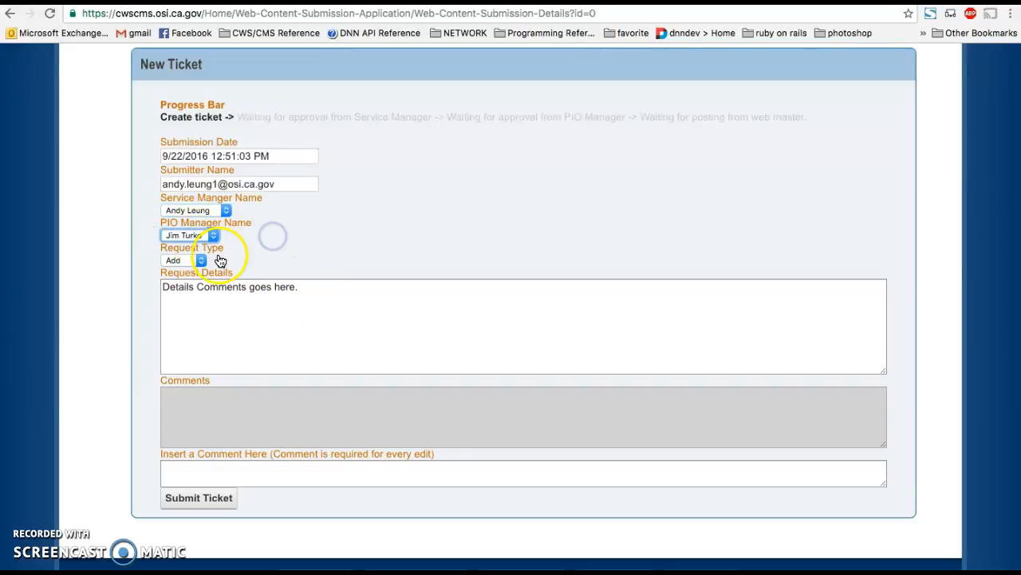
pyautogui.click(201, 261)
pyautogui.click(219, 260)
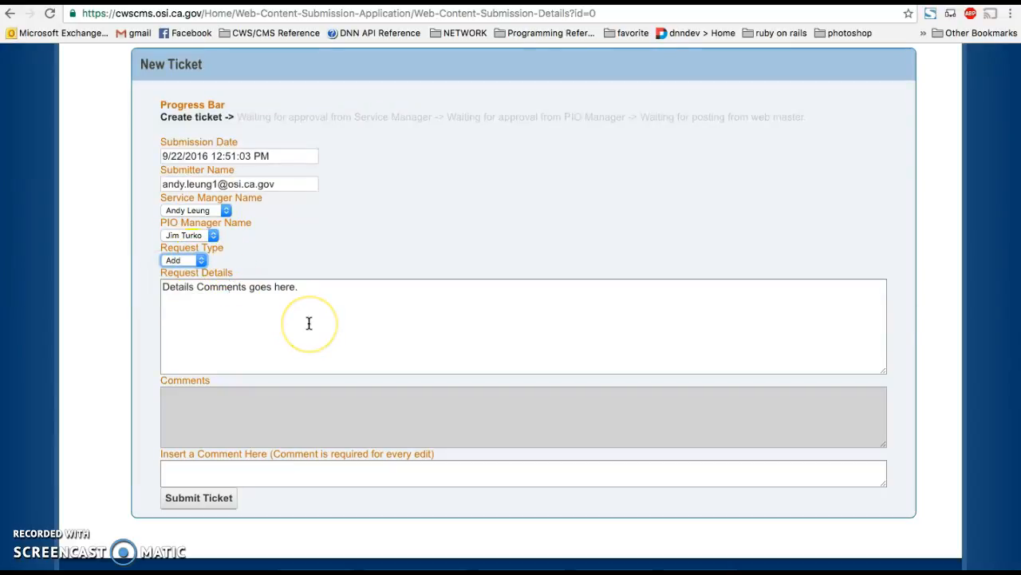
# - Replace the Request Details placeholder with the text copied from the Notes app about adding 7.5 Release notes to the Training Portal
pyautogui.click(330, 292)
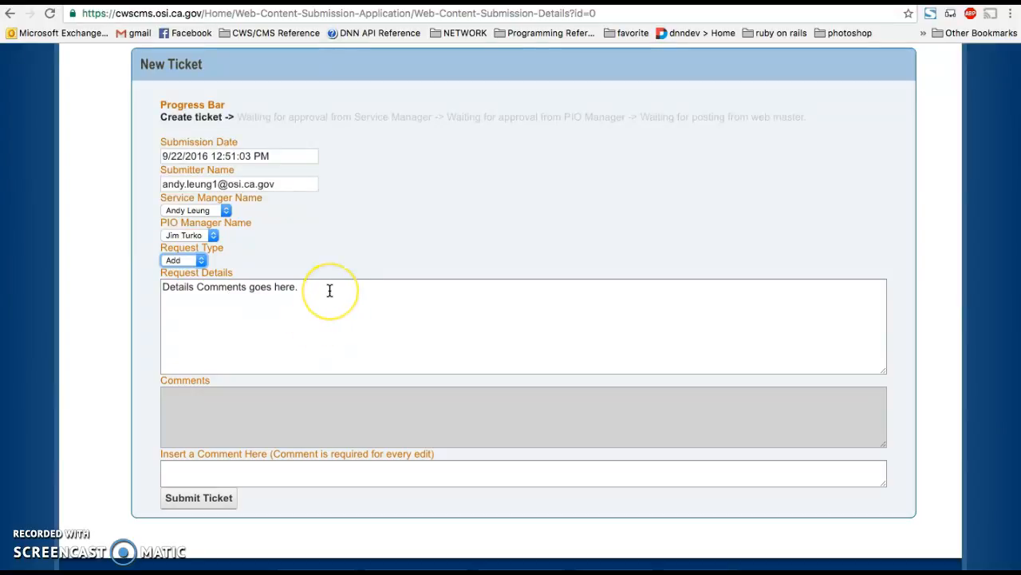
pyautogui.press('super+Tab')
pyautogui.press('super+Tab')
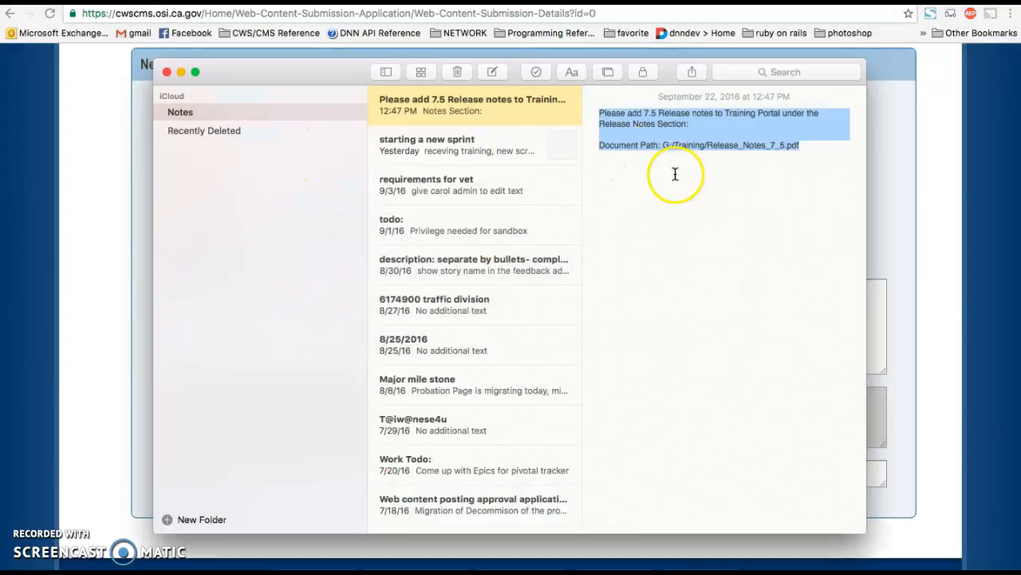
pyautogui.click(712, 162)
pyautogui.press('super+a')
pyautogui.hotkey('ctrl', 'c')
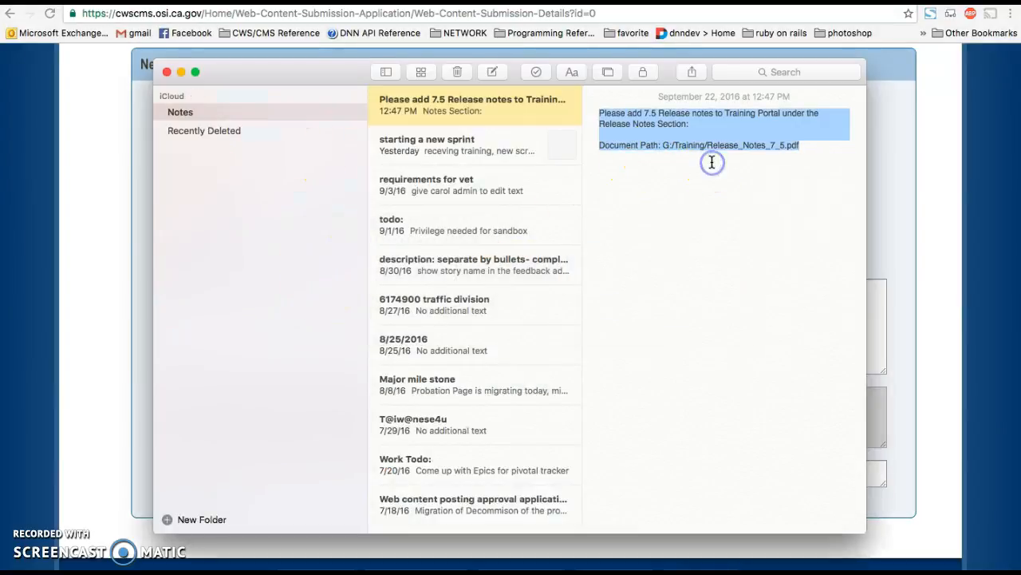
pyautogui.click(104, 267)
pyautogui.moveTo(358, 312); pyautogui.dragTo(162, 271)
pyautogui.hotkey('ctrl', 'v')
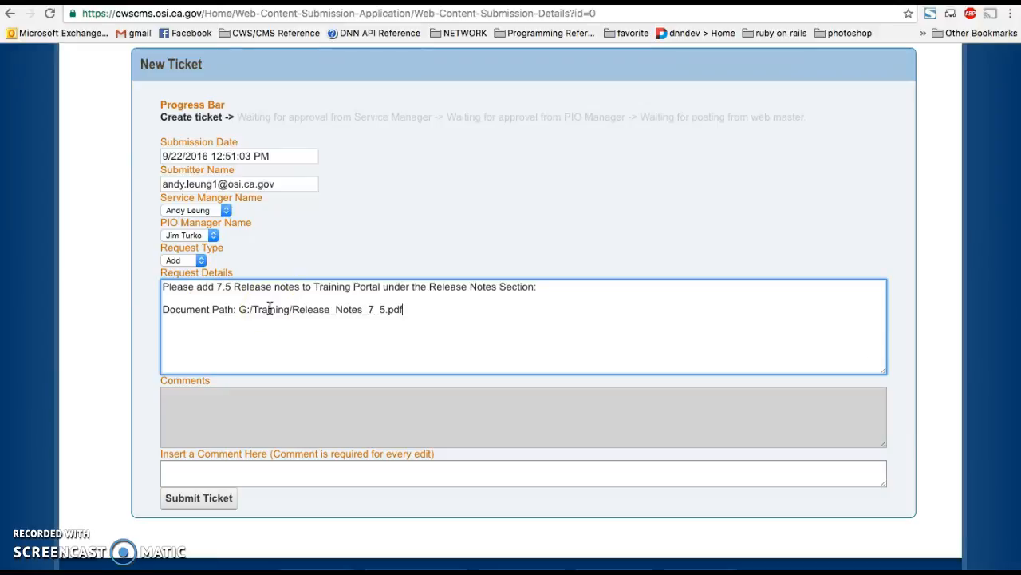
# - Add the comment "Please approve this request." to the new ticket and submit it
pyautogui.click(314, 311)
pyautogui.click(447, 391)
pyautogui.click(275, 471)
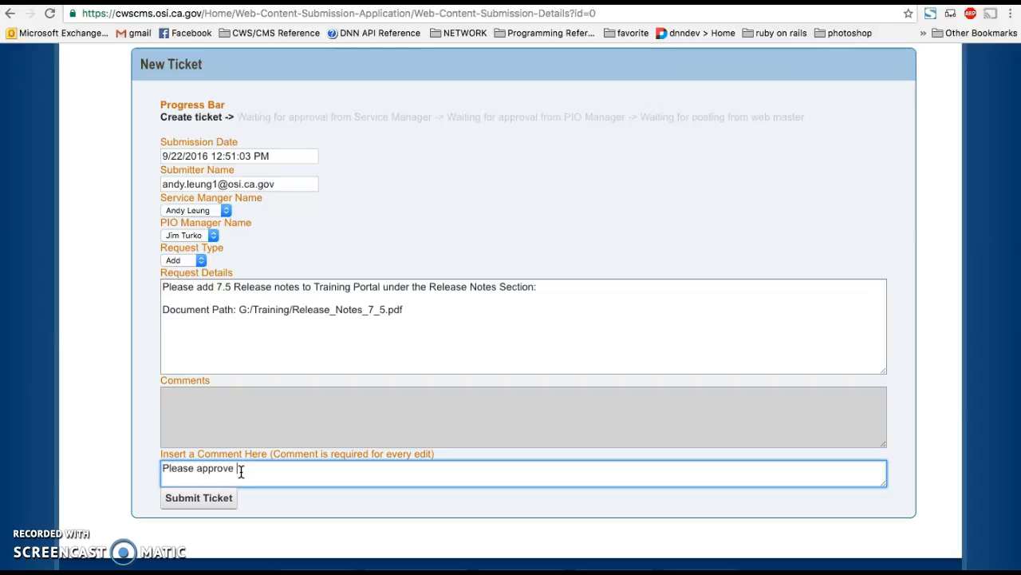
pyautogui.write('Please approve this request')
pyautogui.click(177, 510)
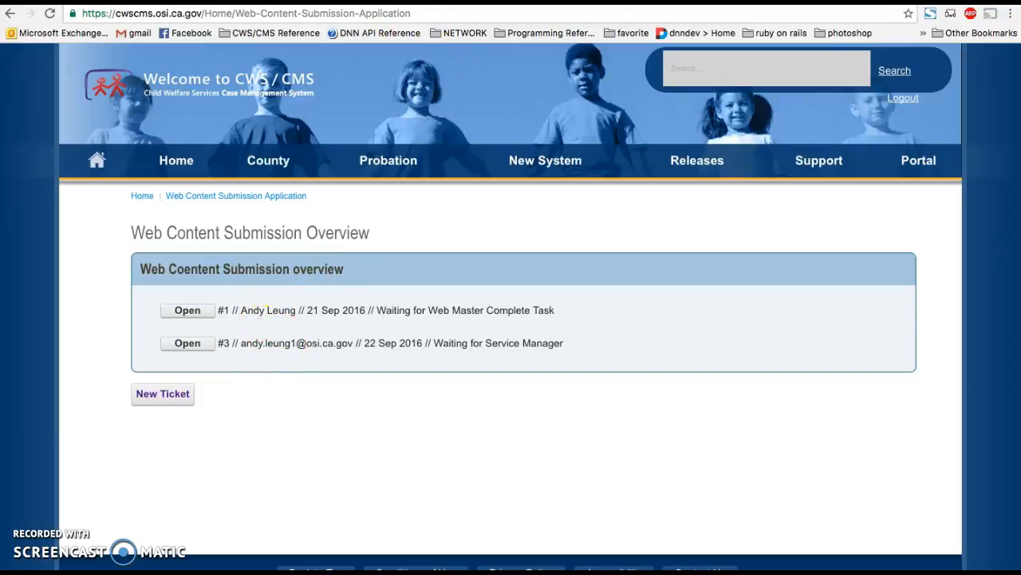
# - Switch to Outlook Web App, open the newest web content approval request e-mail and follow its ticket link
pyautogui.click(326, 1)
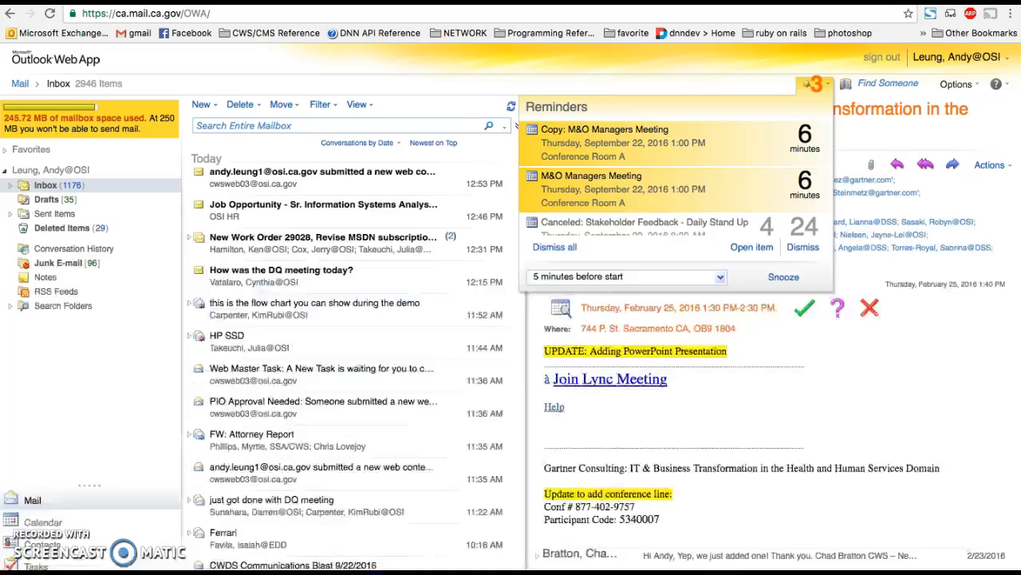
pyautogui.click(327, 182)
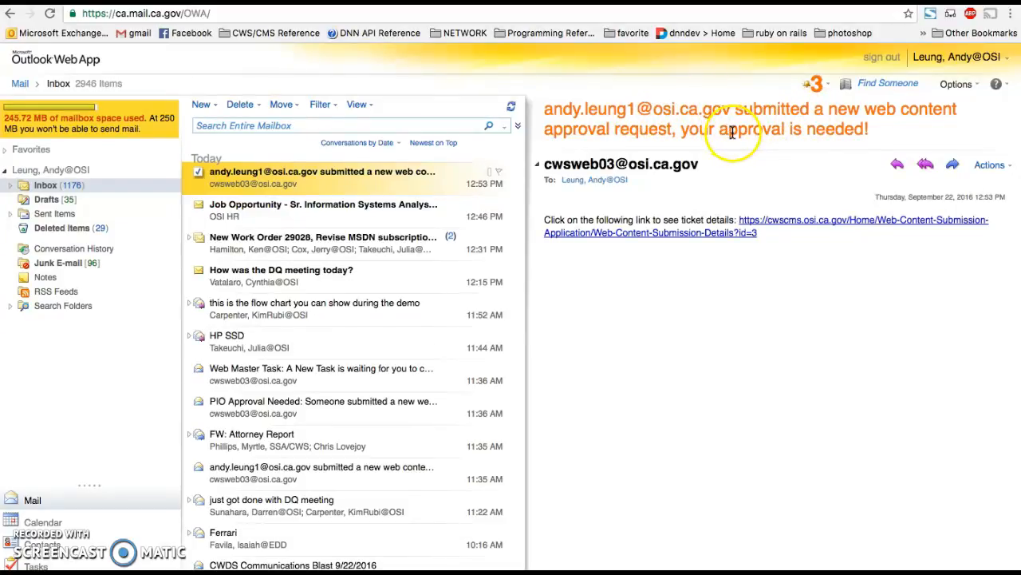
pyautogui.click(757, 227)
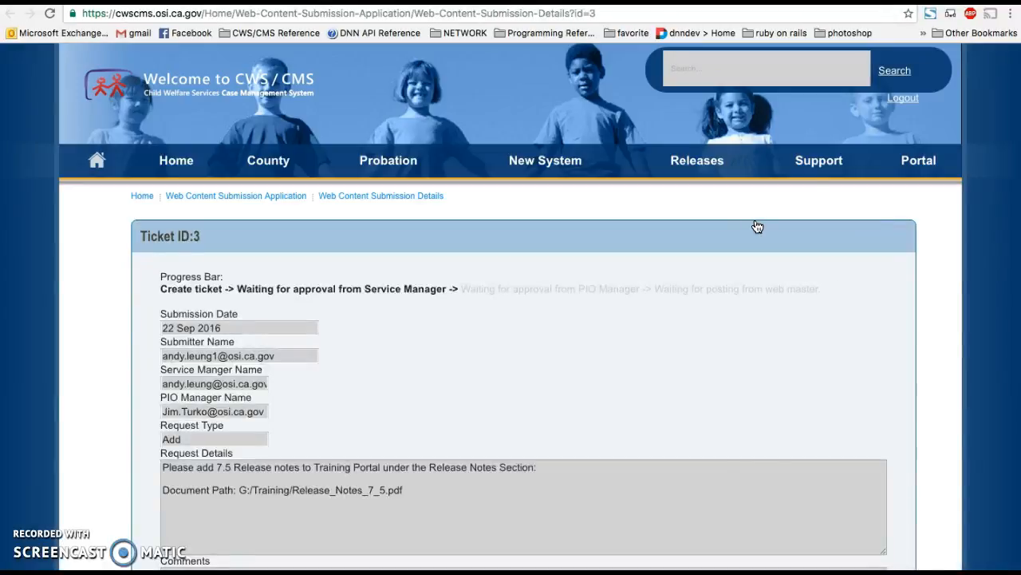
# - Review the ticket's progress bar, request details, comments and approval options as the service manager
pyautogui.scroll(-2, 707, 298)
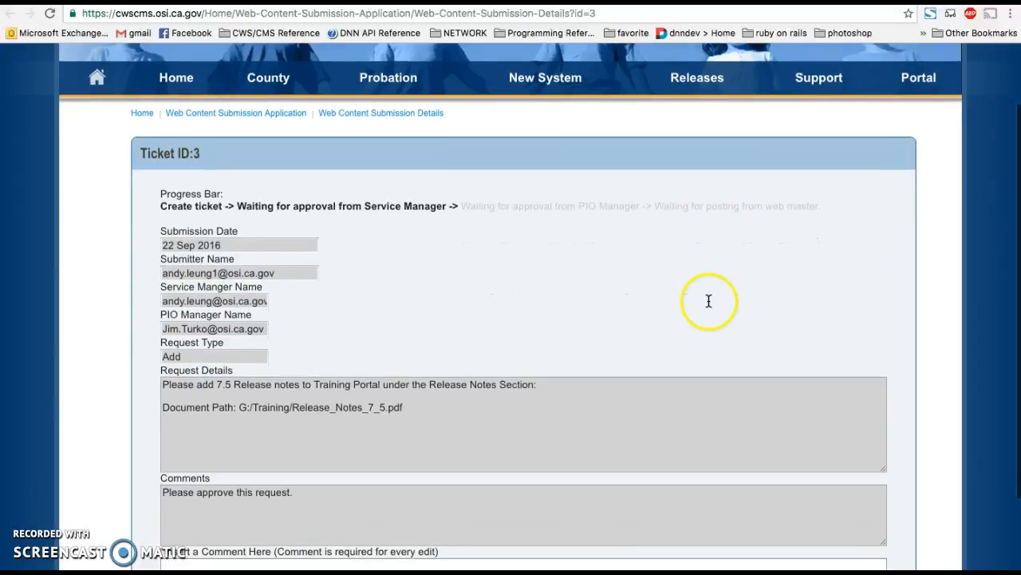
pyautogui.scroll(-2, 251, 423)
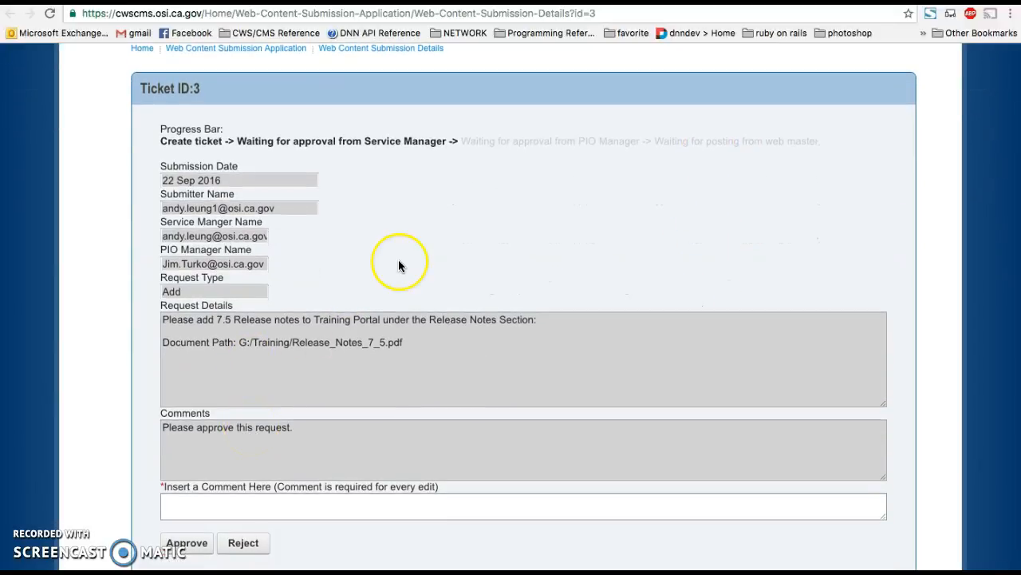
pyautogui.scroll(1, 399, 266)
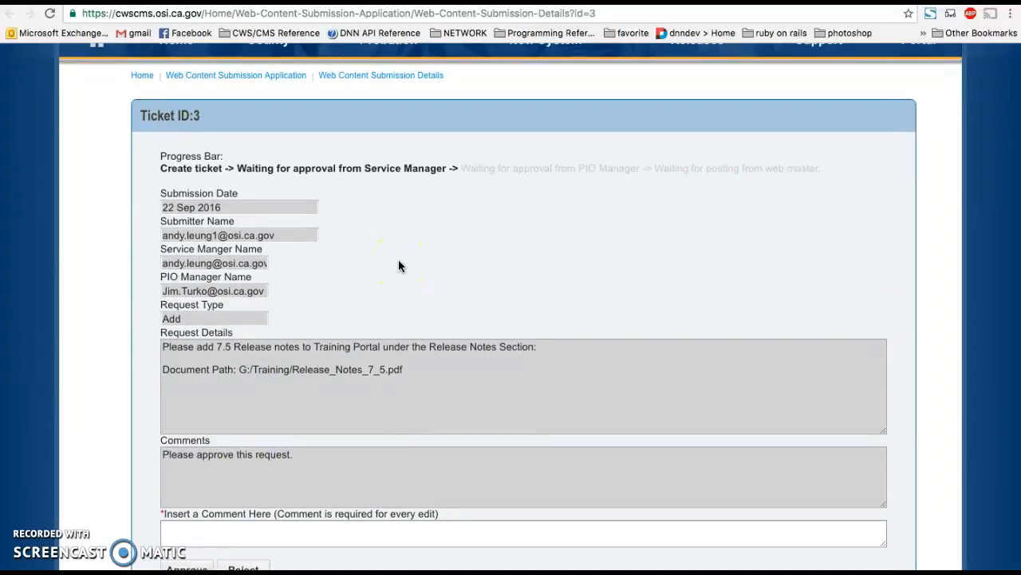
pyautogui.scroll(-2, 399, 266)
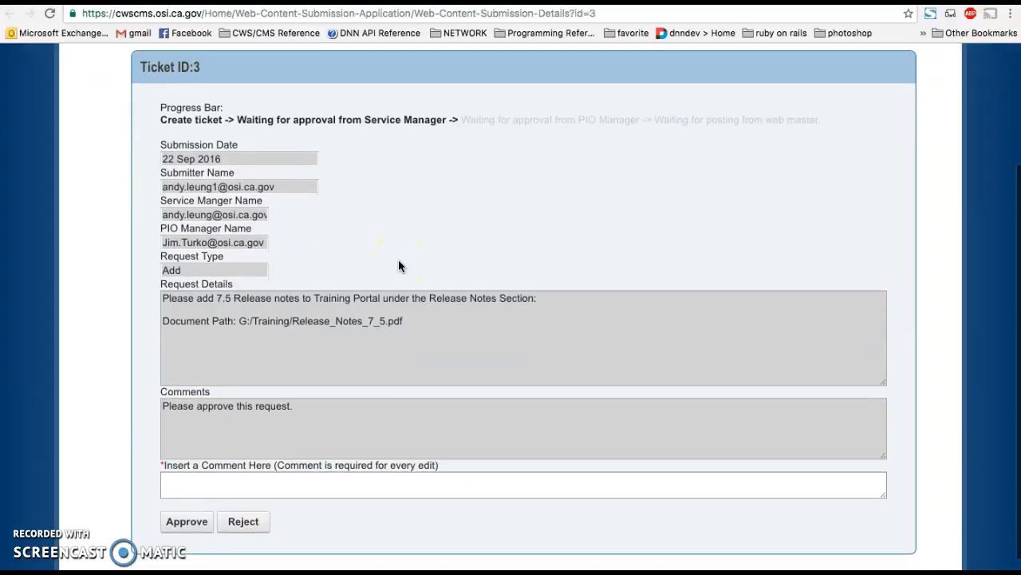
pyautogui.scroll(1, 399, 266)
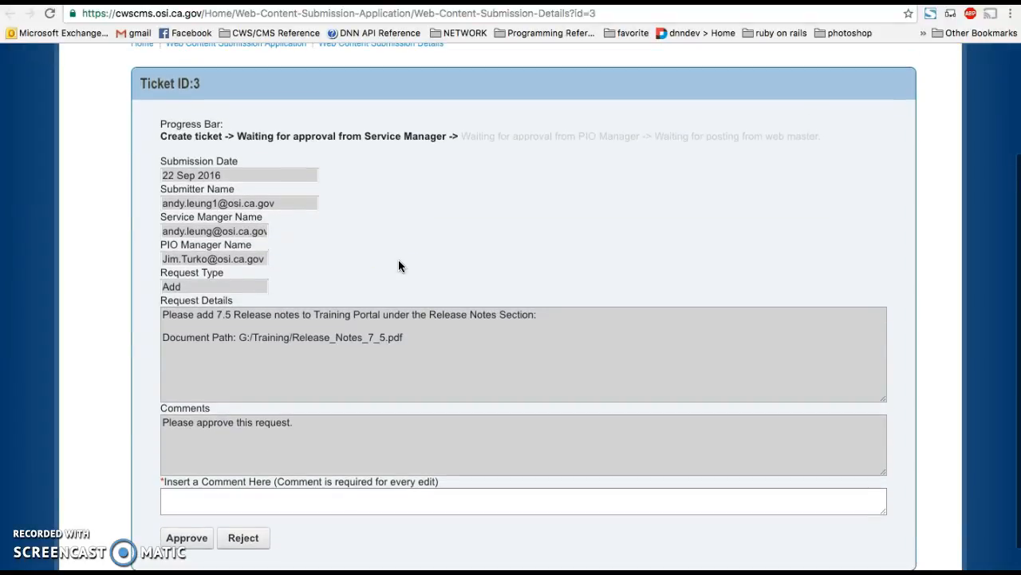
pyautogui.scroll(-1, 399, 266)
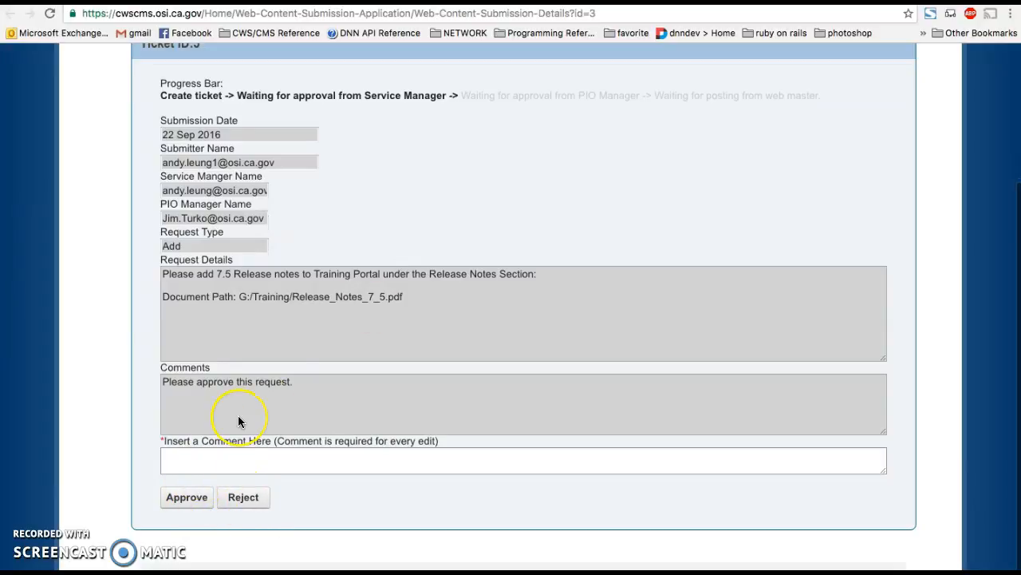
pyautogui.scroll(-1, 238, 419)
pyautogui.scroll(1, 238, 421)
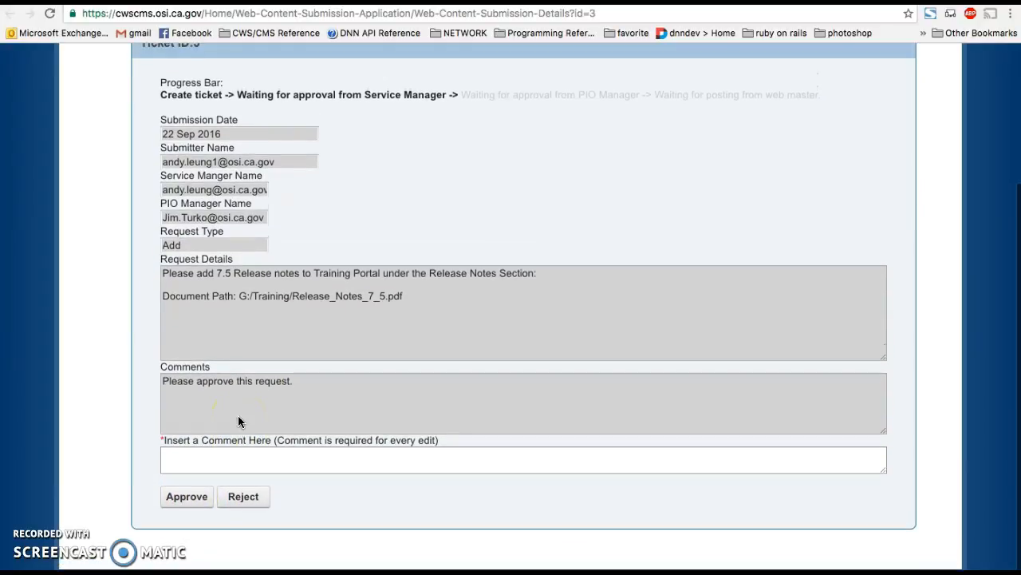
pyautogui.scroll(1, 238, 422)
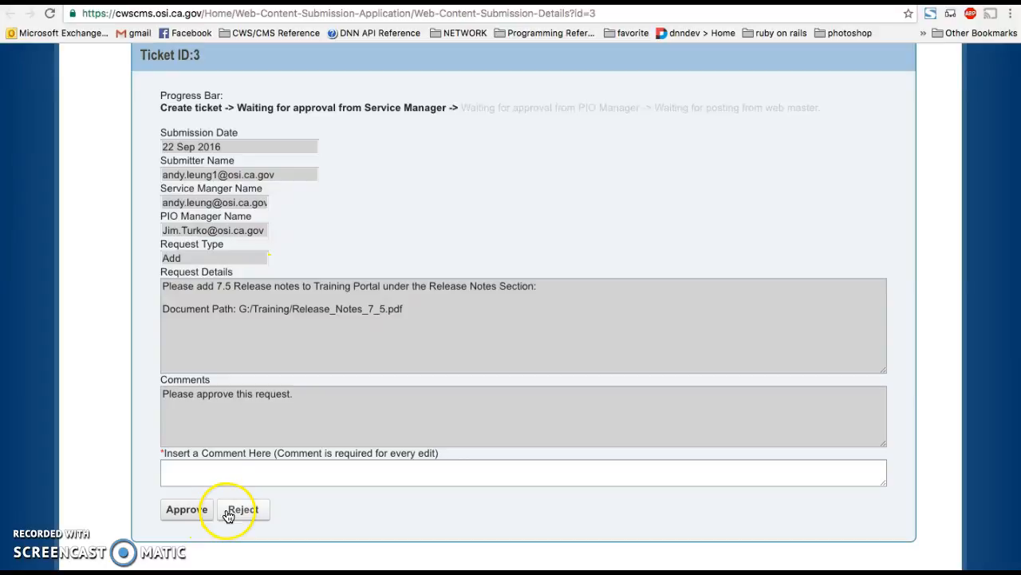
# - Enter the comment "It looks good, I approve." and approve the ticket as service manager
pyautogui.click(210, 469)
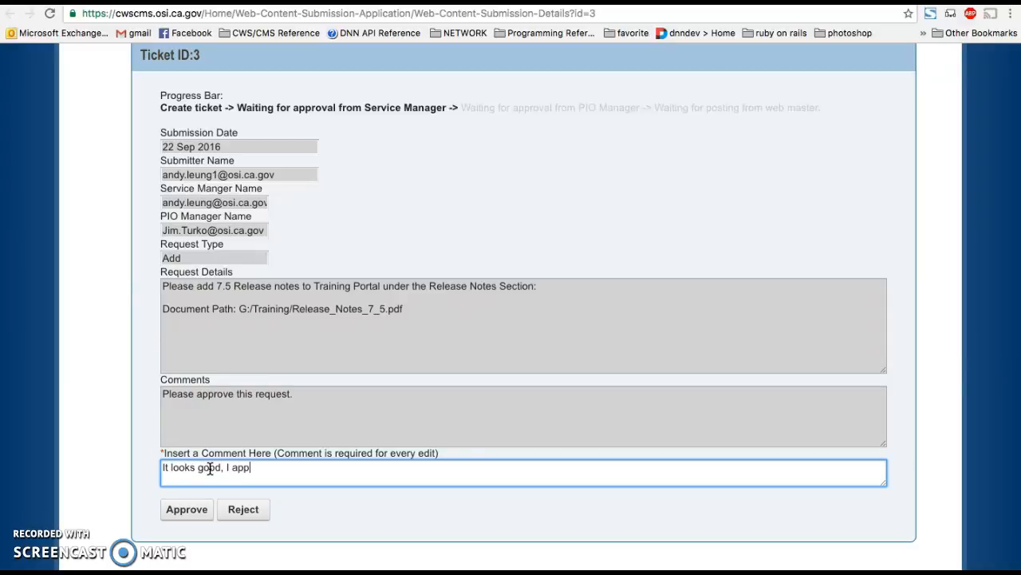
pyautogui.write('It looks good, I approve.')
pyautogui.click(185, 515)
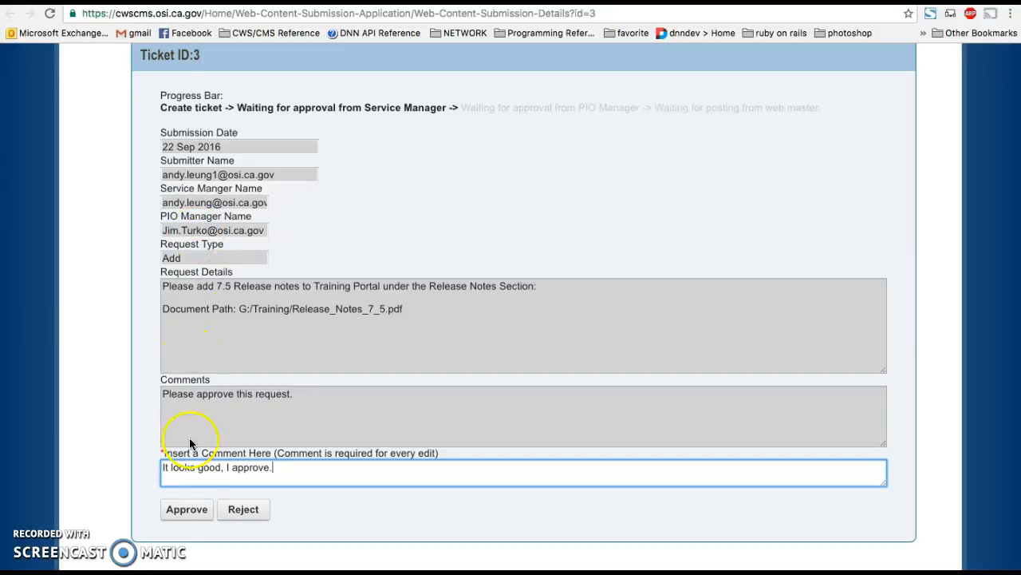
pyautogui.click(189, 511)
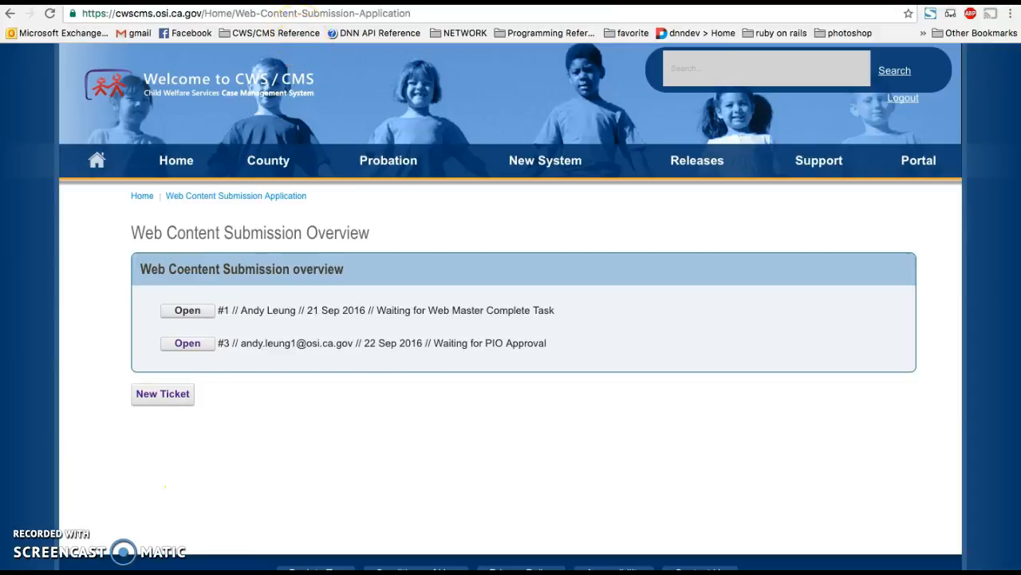
# - Switch to Outlook Web App, open the new "PIO Approval Needed" e-mail and follow its link to the ticket's comment section
pyautogui.click(295, 2)
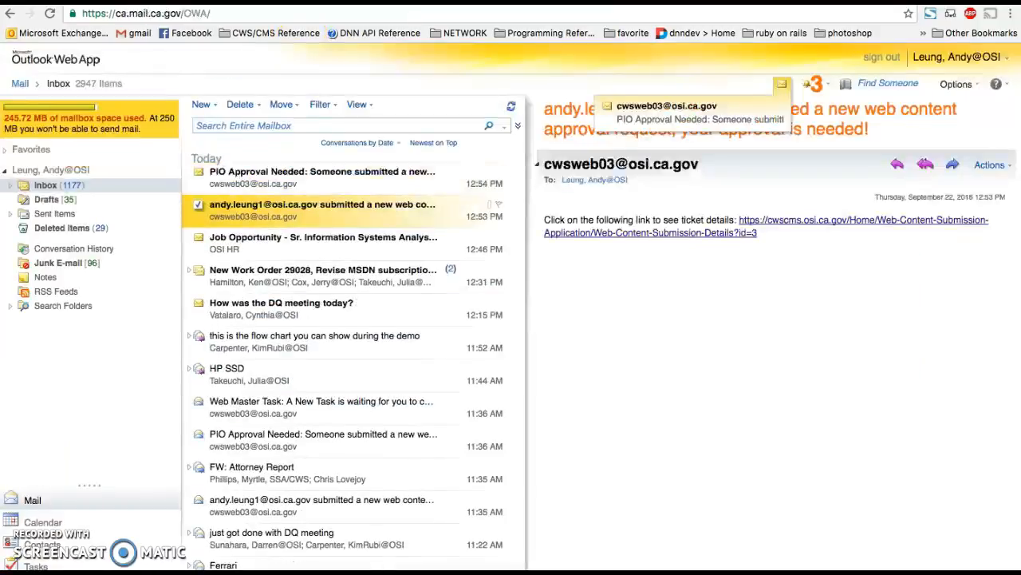
pyautogui.click(294, 175)
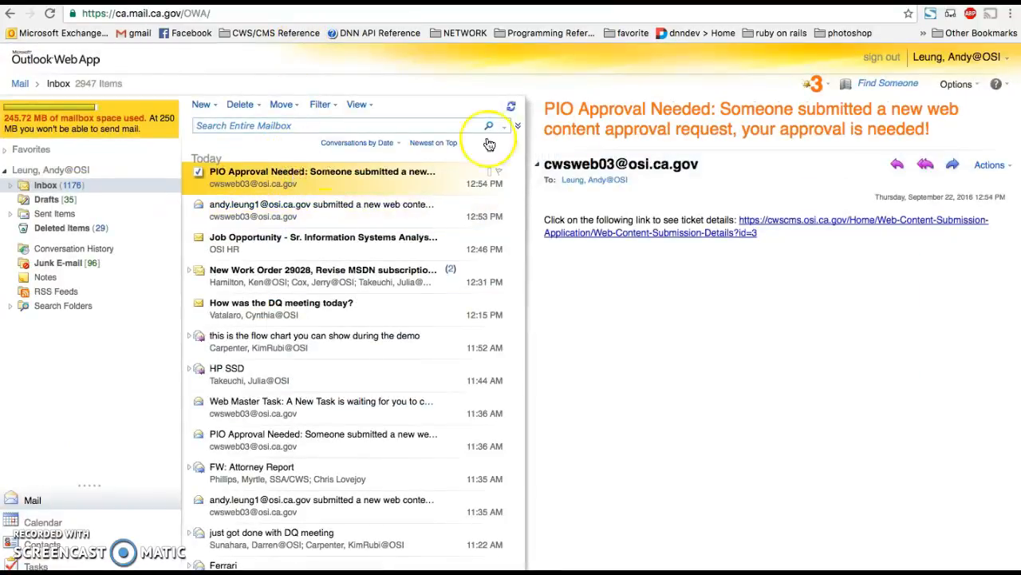
pyautogui.moveTo(547, 108); pyautogui.dragTo(802, 132)
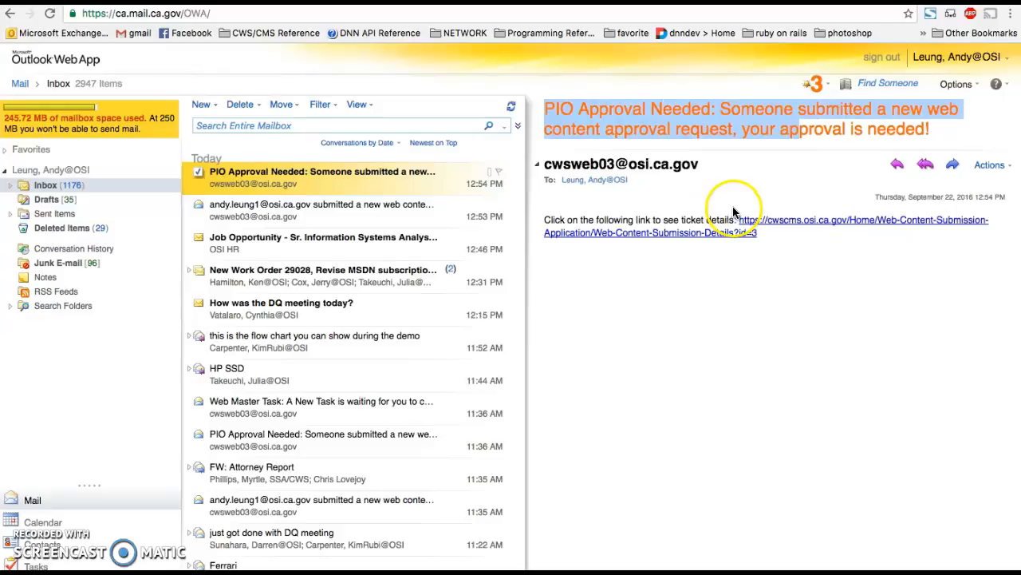
pyautogui.click(752, 221)
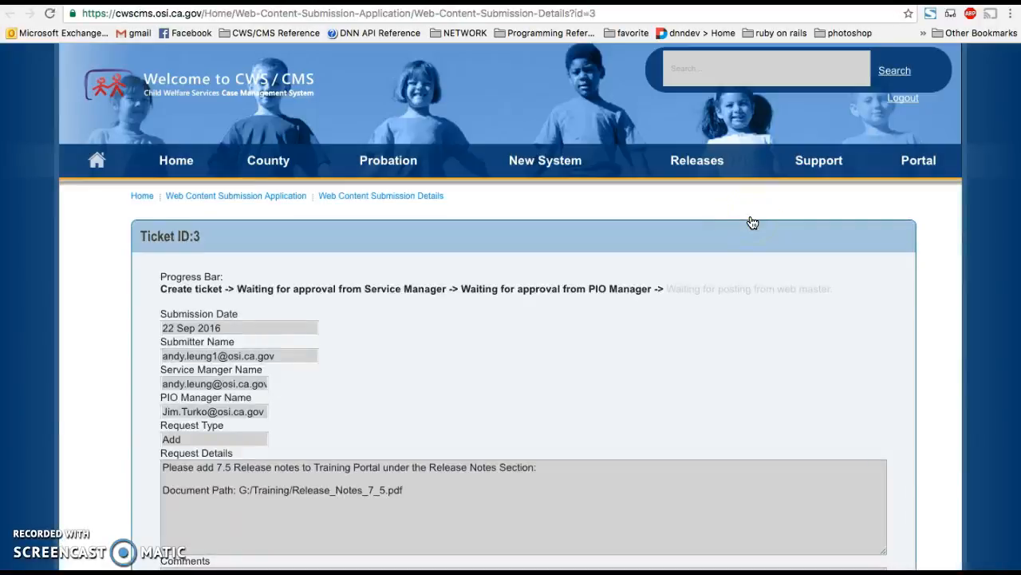
pyautogui.scroll(-3, 547, 364)
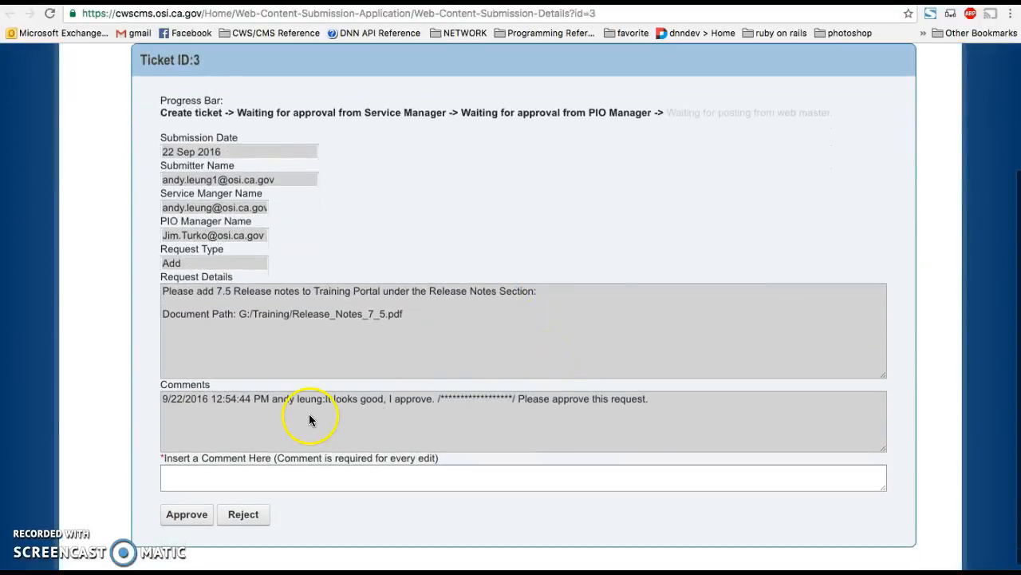
# - Check the earlier comments on the ticket, enter the comment "No comment." and approve it as PIO manager
pyautogui.doubleClick(245, 399)
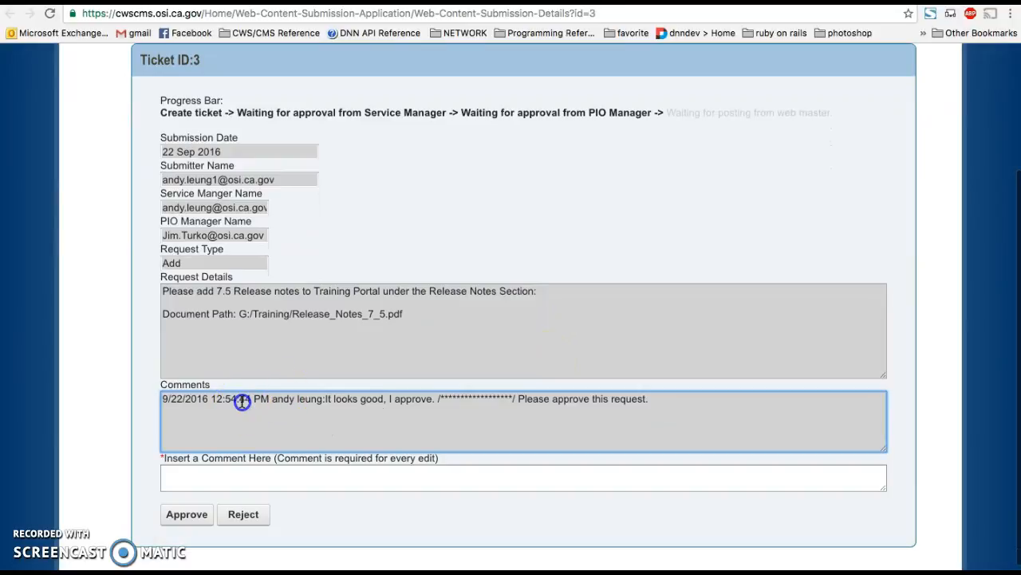
pyautogui.moveTo(253, 404); pyautogui.dragTo(431, 399)
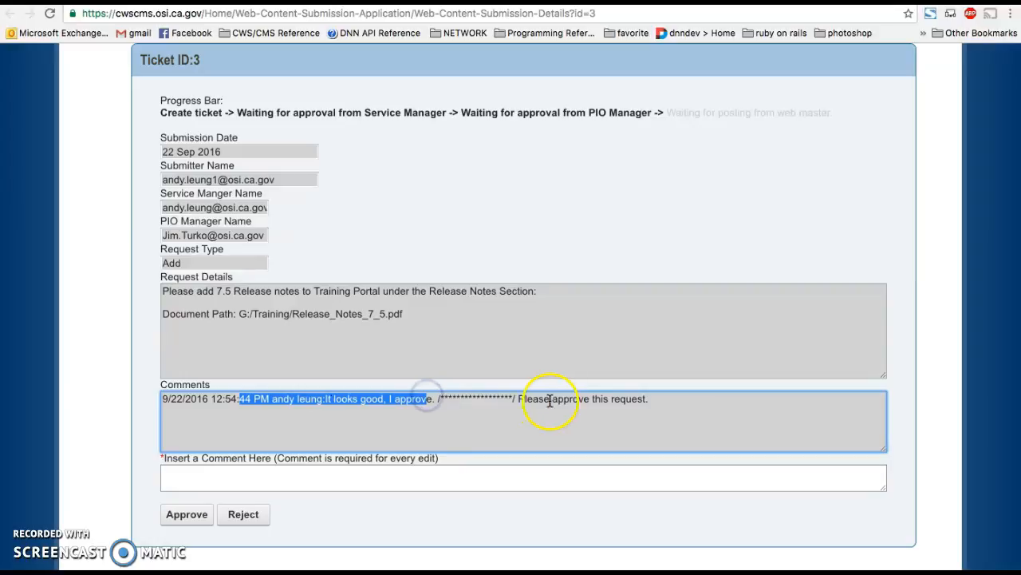
pyautogui.moveTo(515, 401); pyautogui.dragTo(617, 410)
pyautogui.click(272, 469)
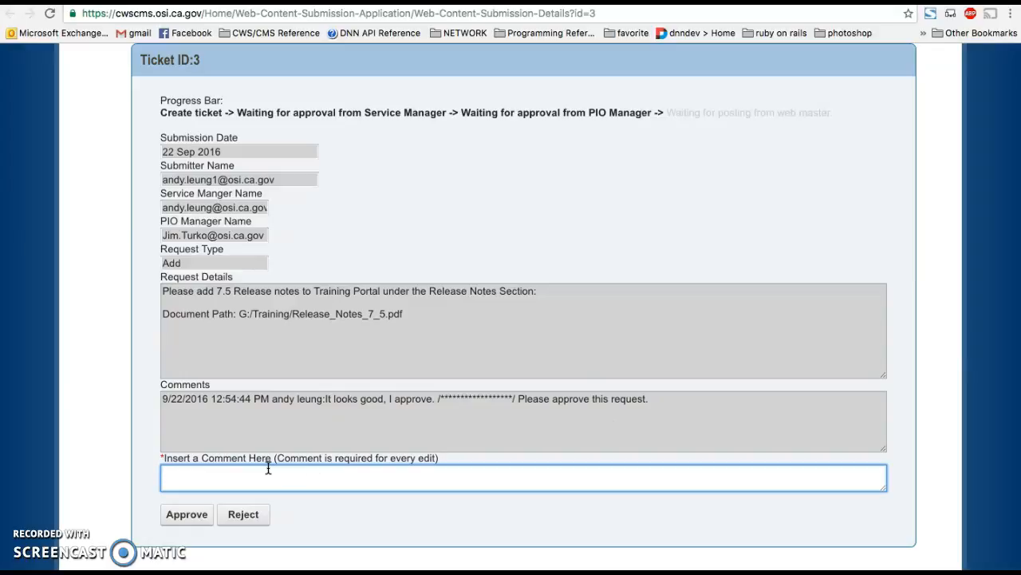
pyautogui.write('No commetn')
pyautogui.click(179, 520)
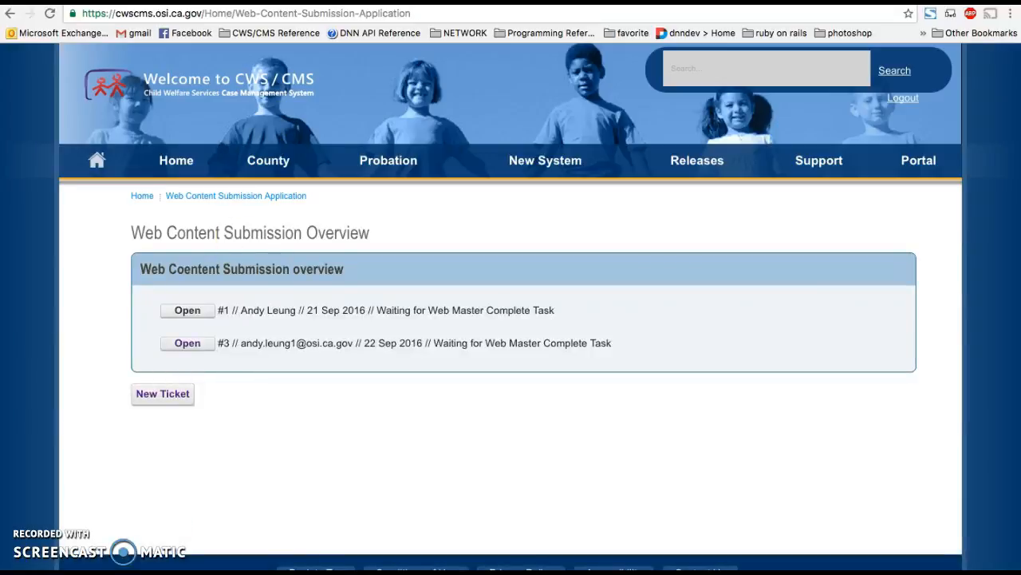
# - Switch to Outlook Web App, open the new "Web Master Task" e-mail and follow its ticket link
pyautogui.hotkey('ctrl', 'shift', 'Tab')
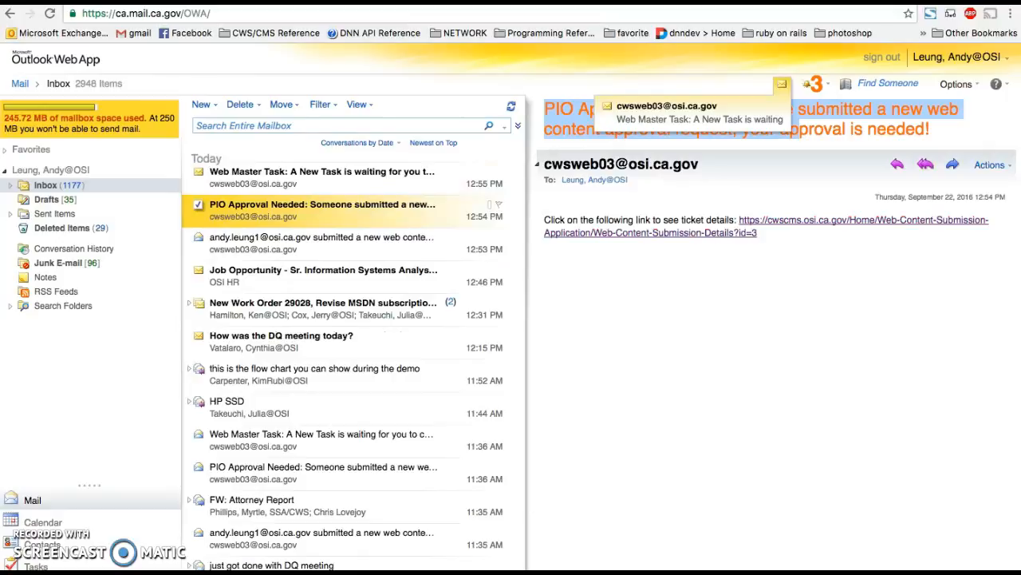
pyautogui.click(295, 177)
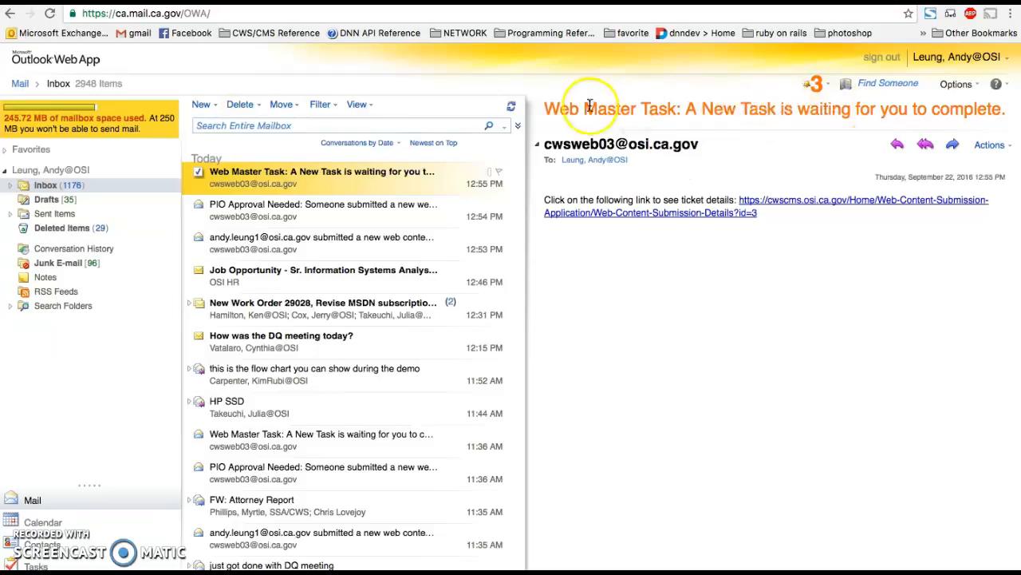
pyautogui.click(755, 202)
# - Check the document path in the request details, enter the comment "Task completed" and complete the ticket as web master
pyautogui.scroll(-4, 468, 346)
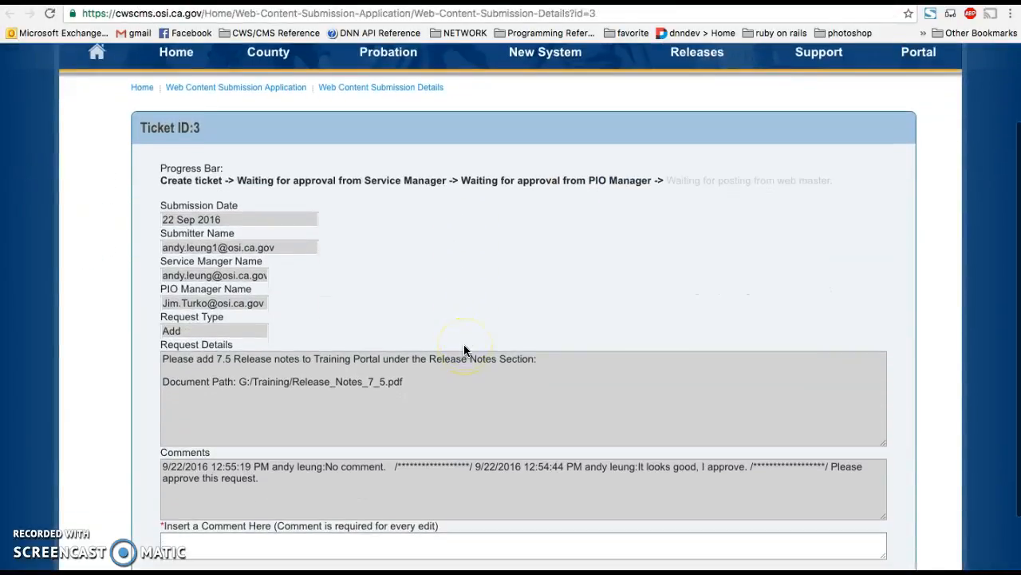
pyautogui.moveTo(404, 329); pyautogui.dragTo(206, 319)
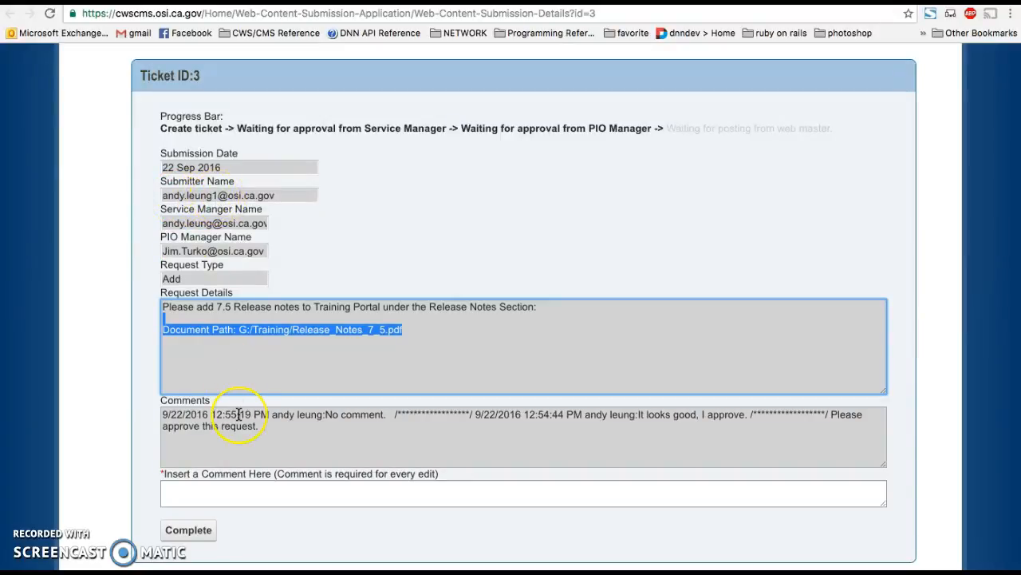
pyautogui.scroll(-1, 241, 415)
pyautogui.click(257, 469)
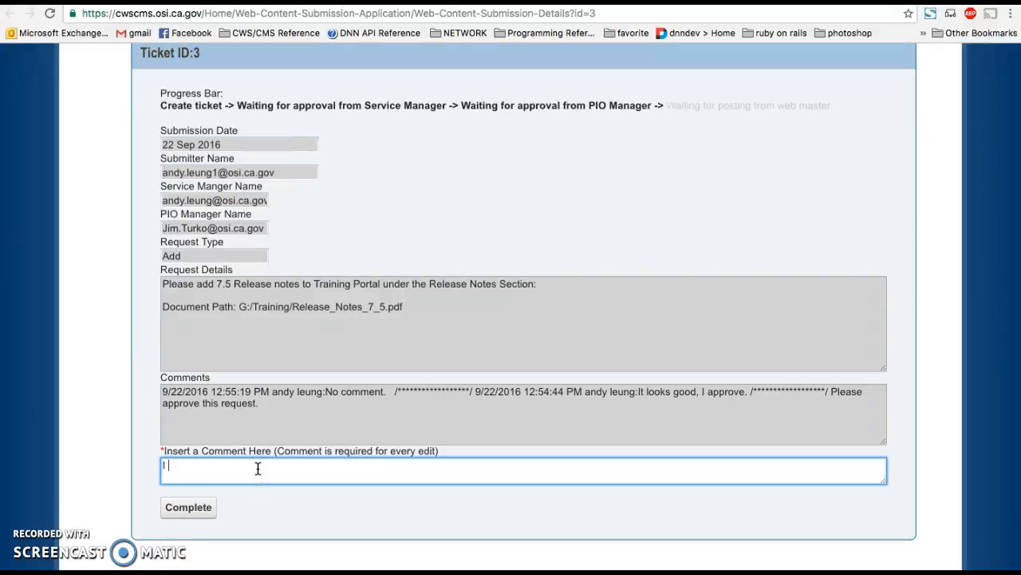
pyautogui.write('Task completed')
pyautogui.click(197, 515)
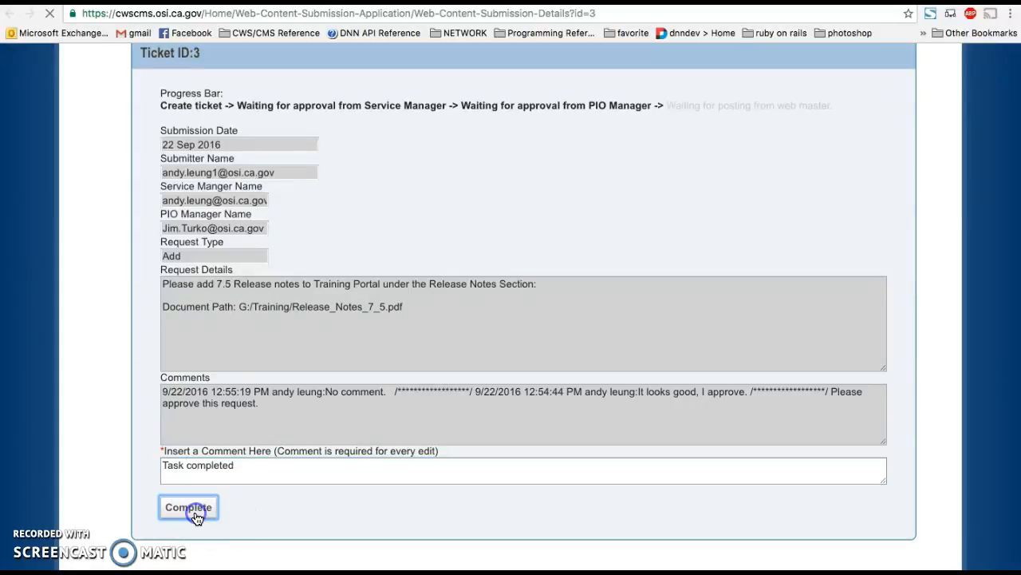